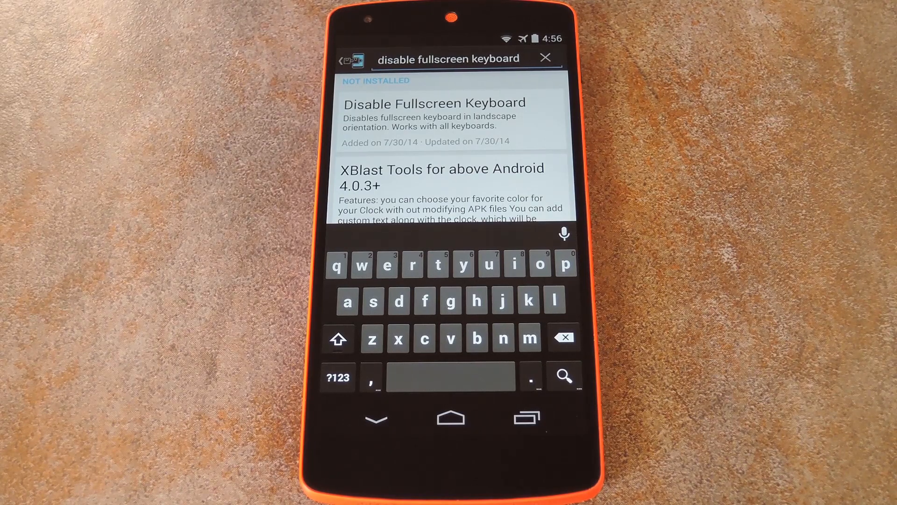
Download and install Disable Fullscreen Keyboard 1.0 from its Versions list, confirming the install prompt.
{"action": "left_click", "coordinate": [449, 116]}
{"action": "left_click_drag", "start_coordinate": [533, 245], "coordinate": [351, 246]}
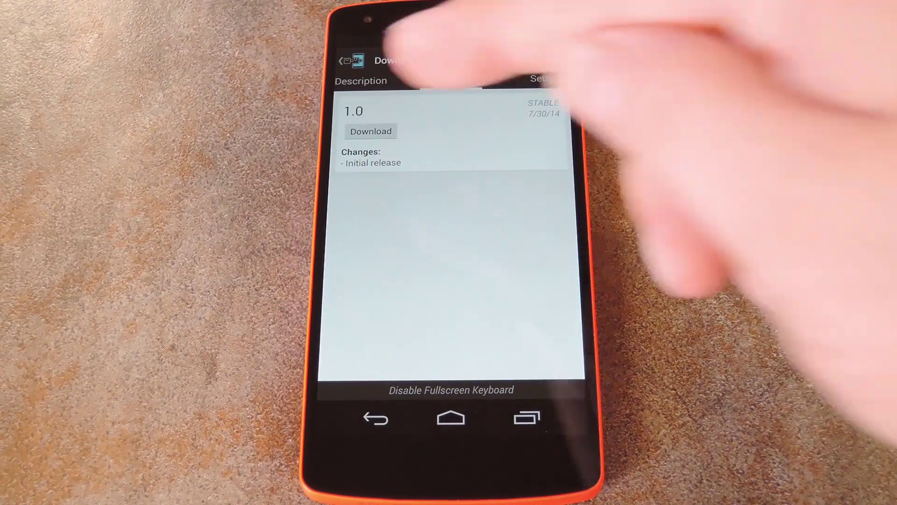
{"action": "left_click", "coordinate": [371, 131]}
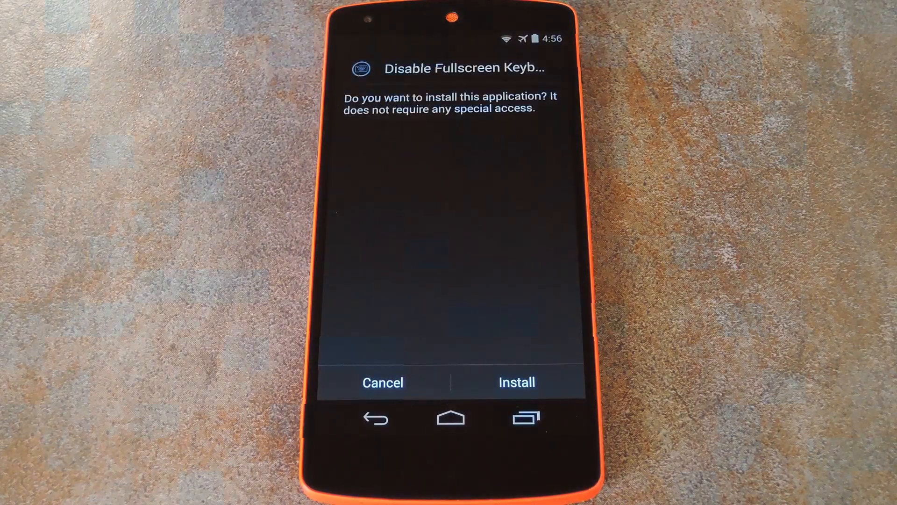
{"action": "left_click", "coordinate": [516, 382]}
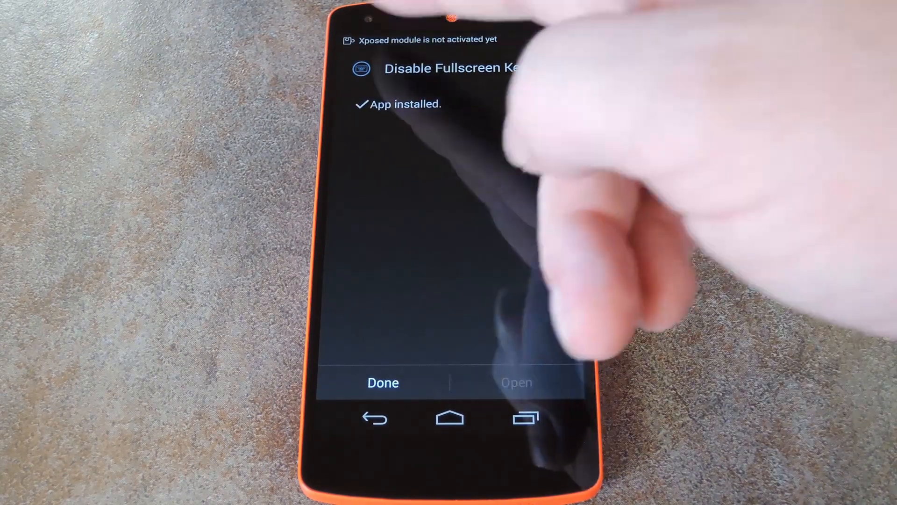
{"action": "left_click_drag", "start_coordinate": [449, 39], "coordinate": [449, 281]}
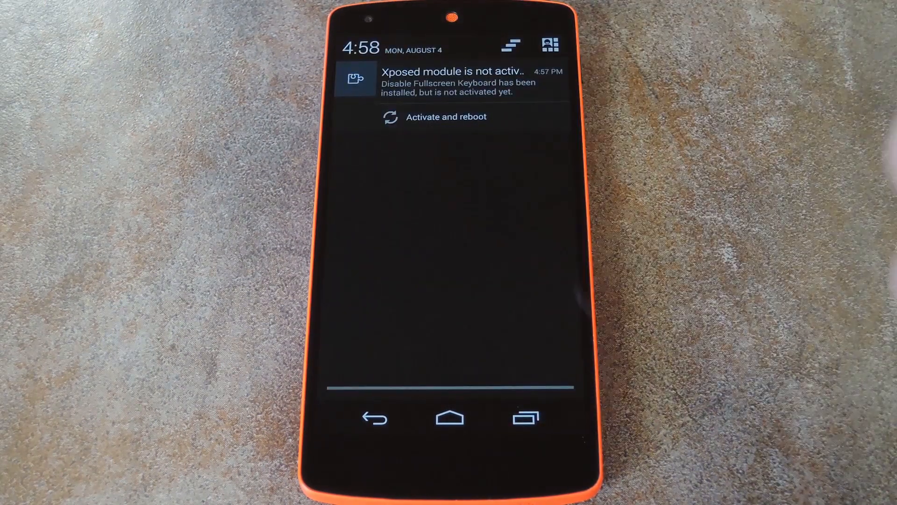